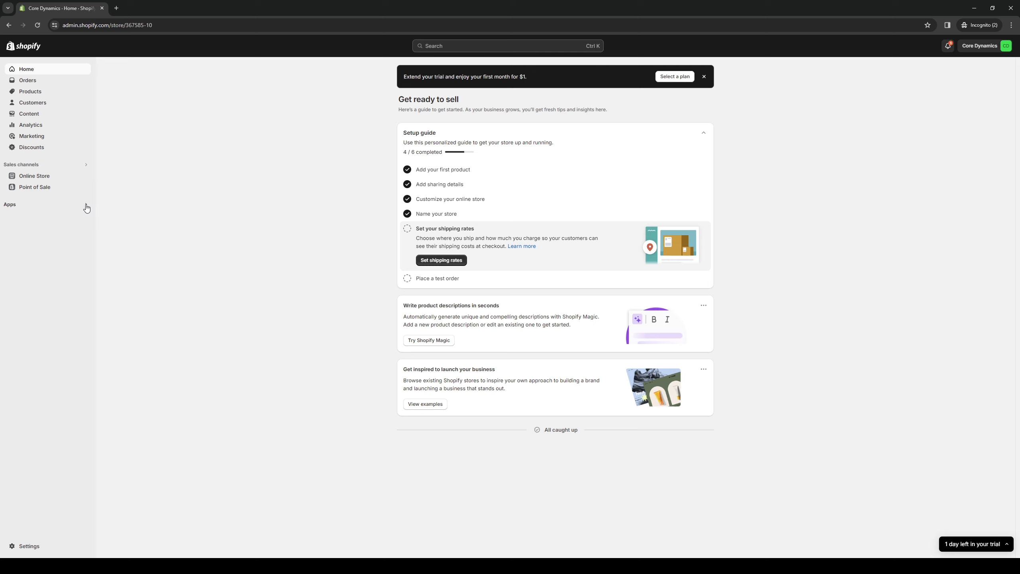
key(ctrl+k)
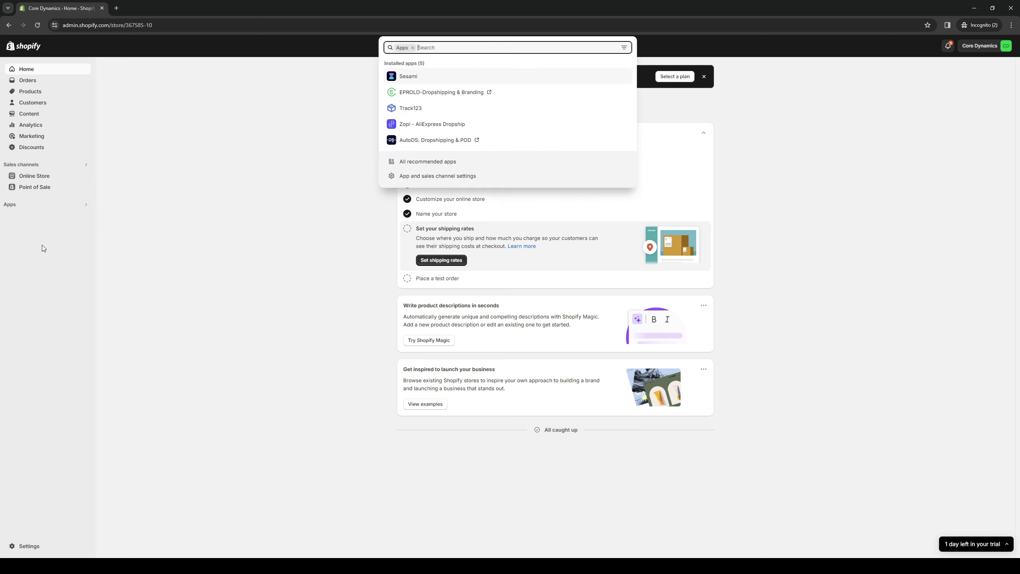
key(Escape)
key(ctrl+k)
key(Escape)
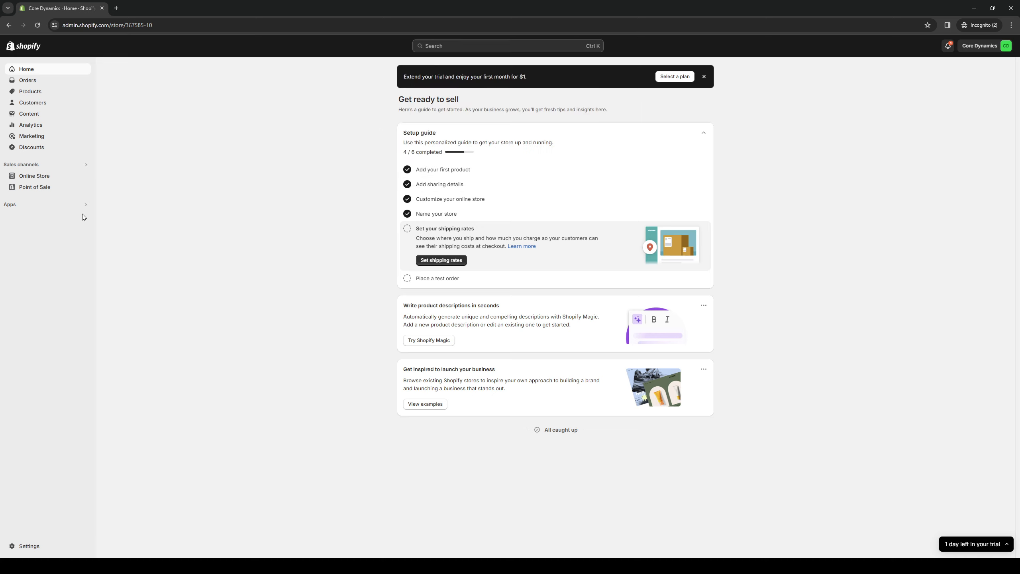
Open the app and sales channel settings and go to the Shopify App Store from there.
click(86, 206)
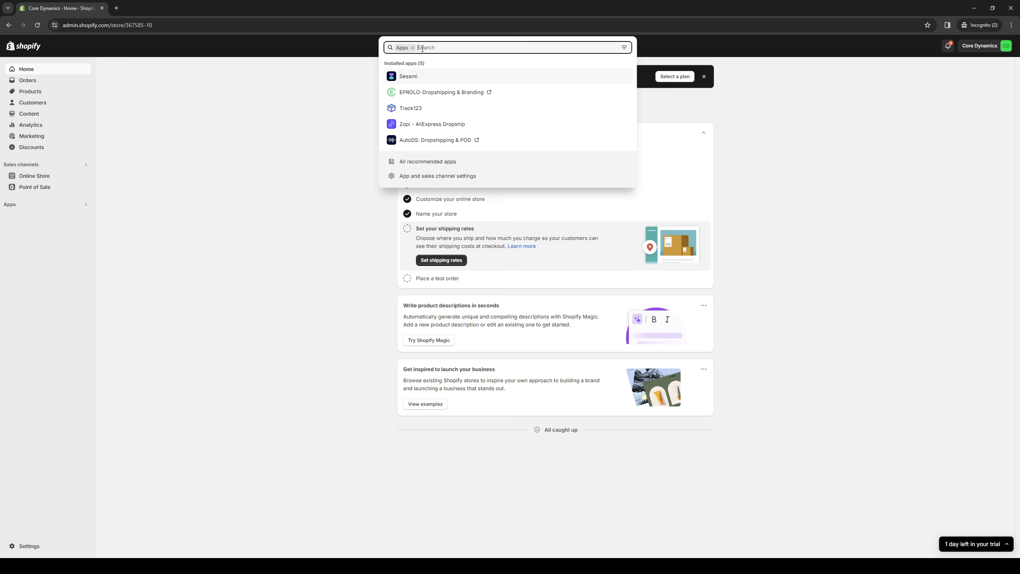
click(413, 179)
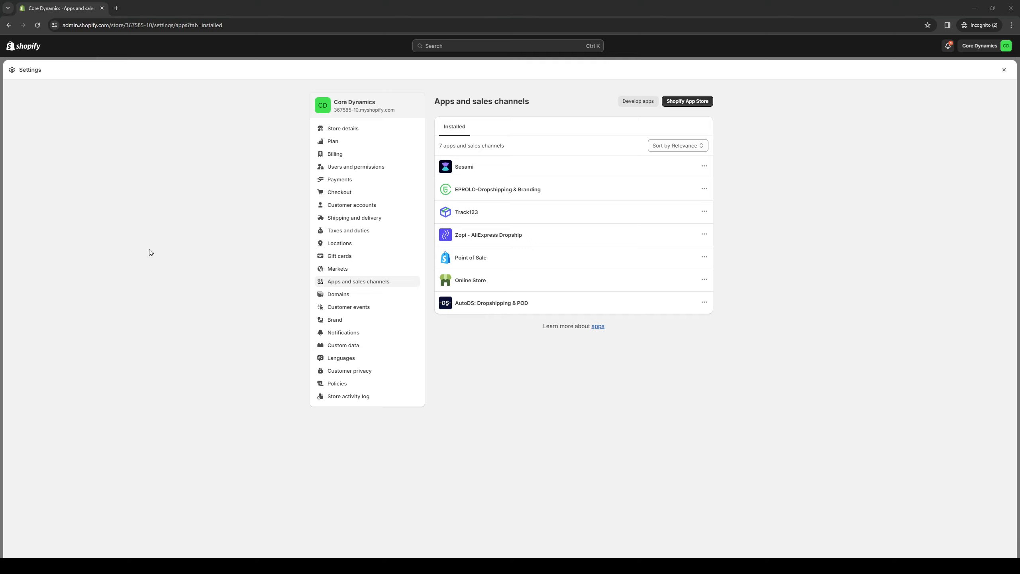
click(133, 244)
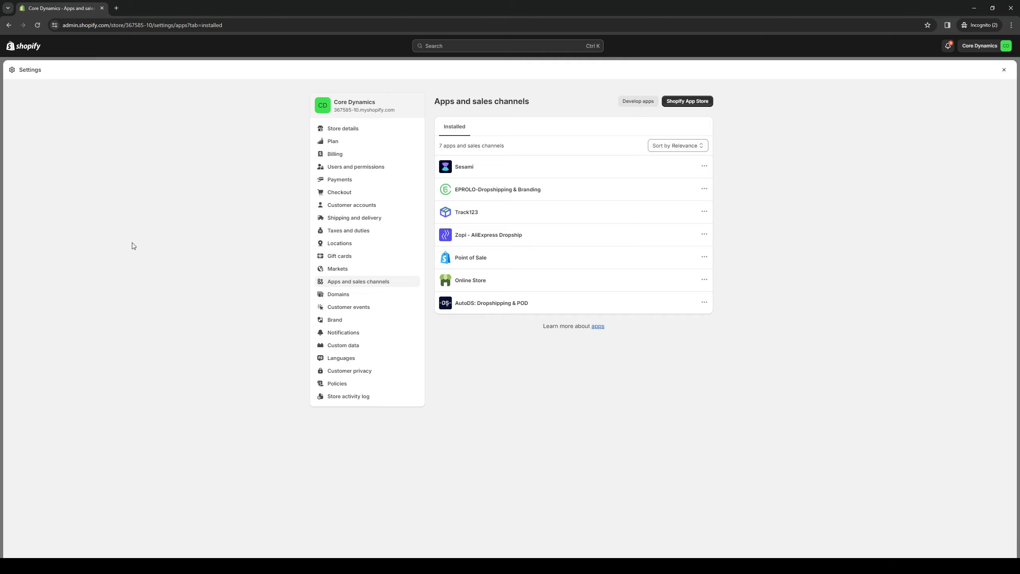
click(691, 102)
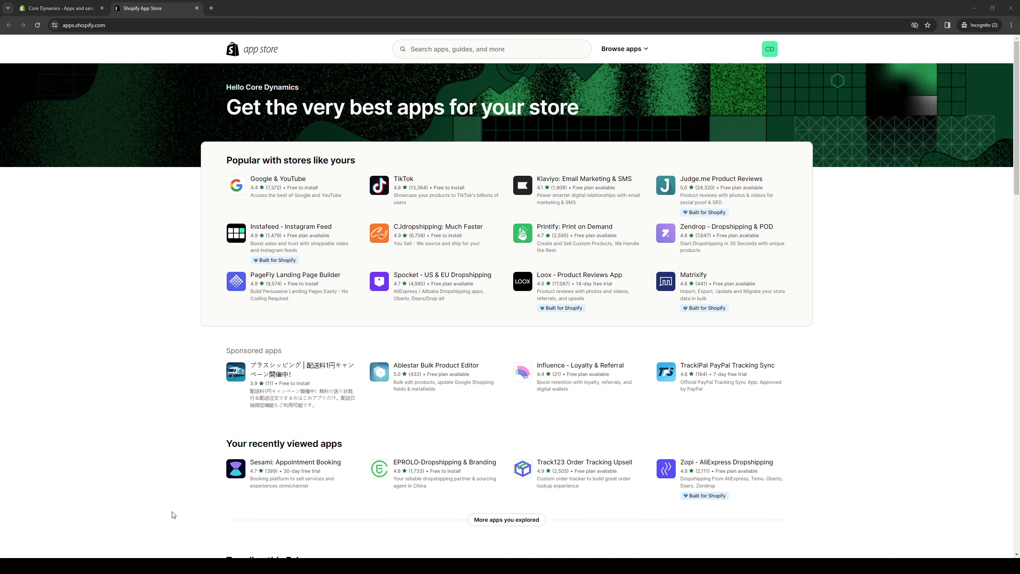
Search the app store for "air product reviews" and open the Air: Product Reviews app & UGC listing.
click(453, 50)
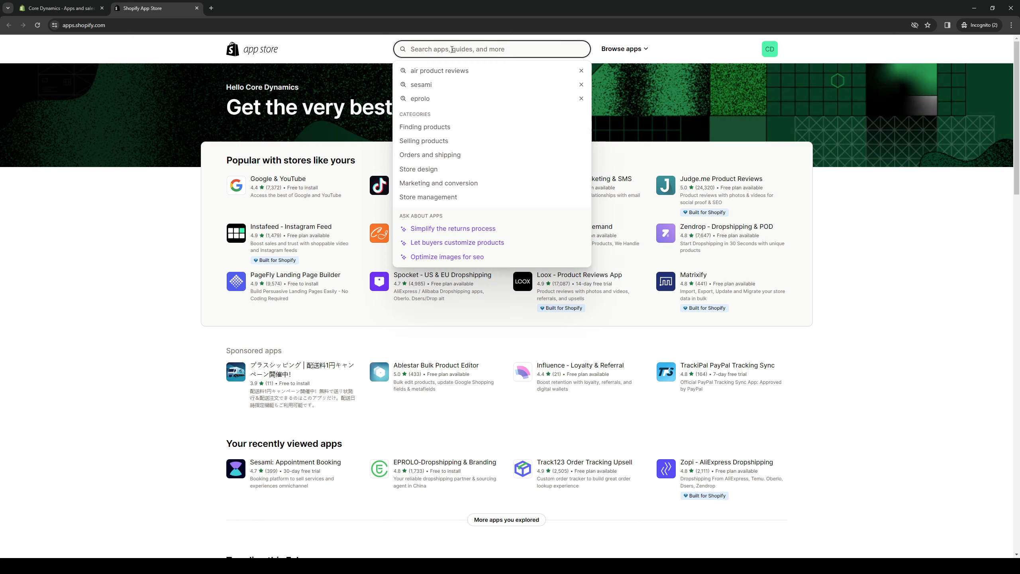
text(air product)
key(Return)
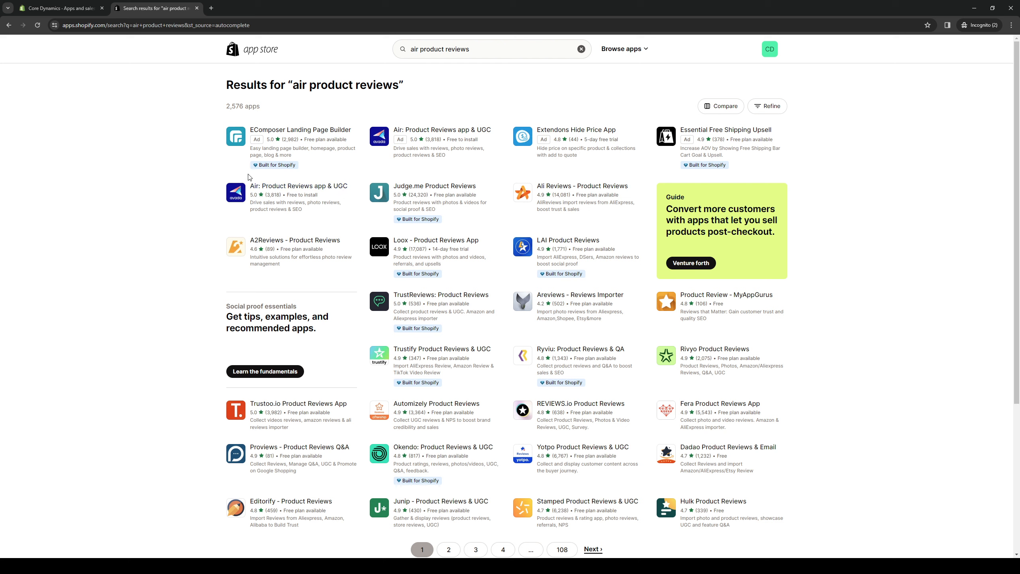
click(334, 189)
Review the Air: Product Reviews listing's features and pricing, and install the app on the store.
scroll(140, 293, down, 6)
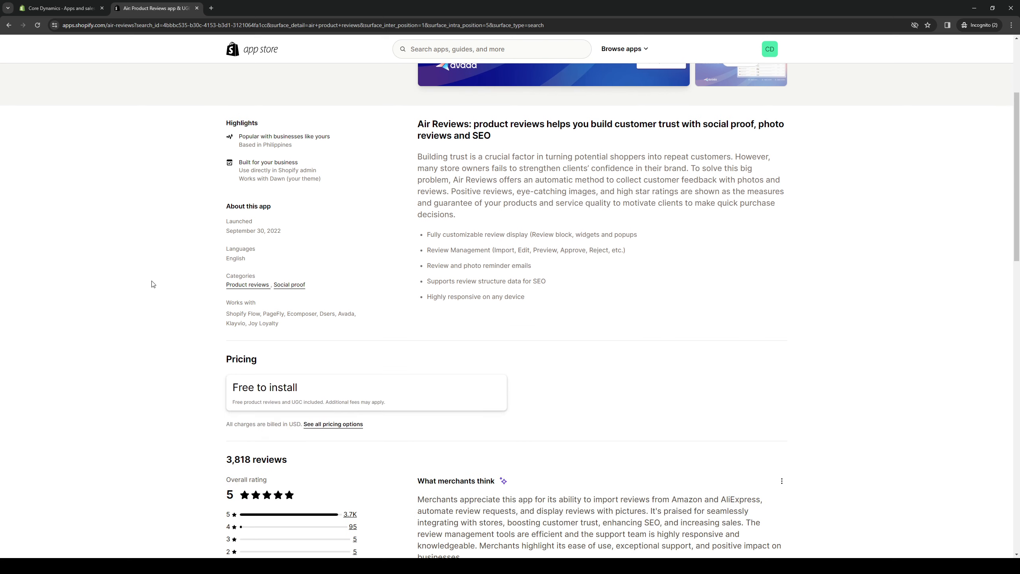
scroll(186, 270, down, 1)
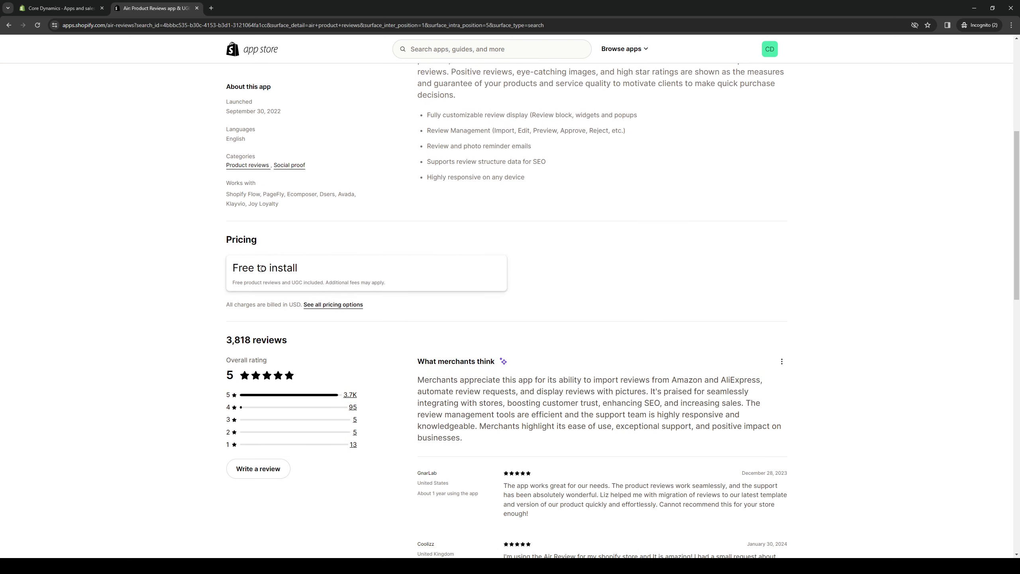
scroll(173, 417, up, 7)
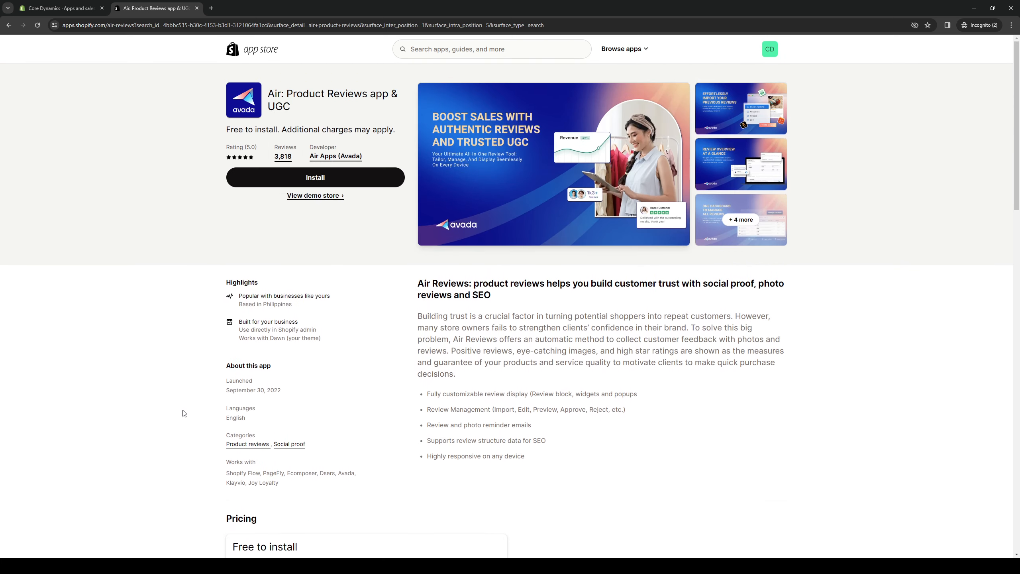
click(344, 181)
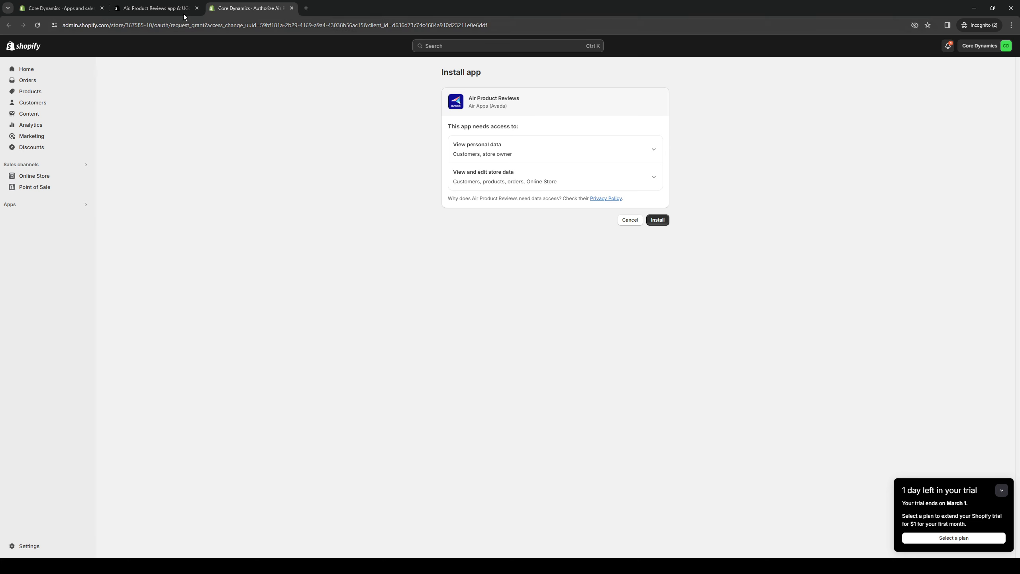
click(182, 8)
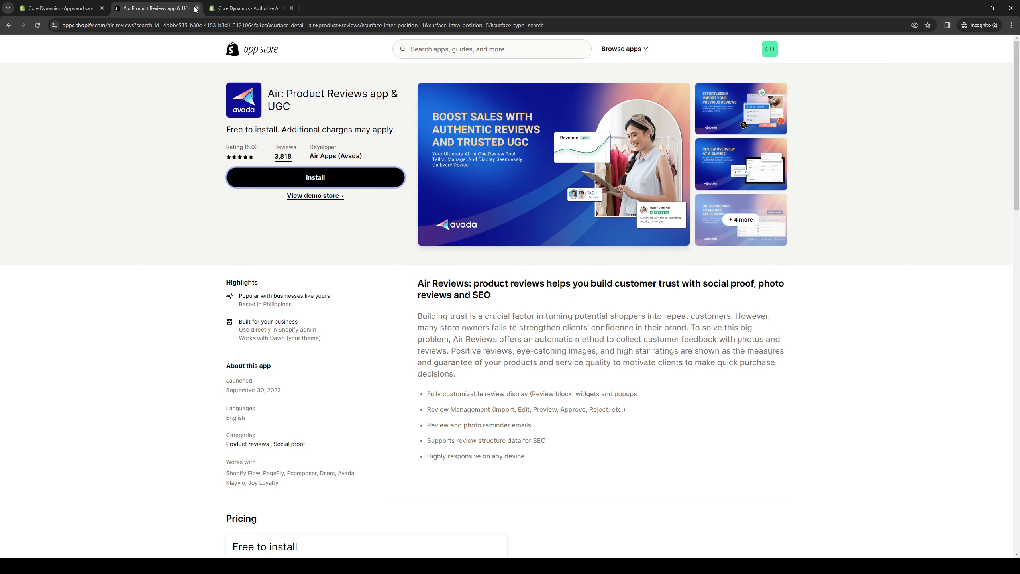
click(197, 8)
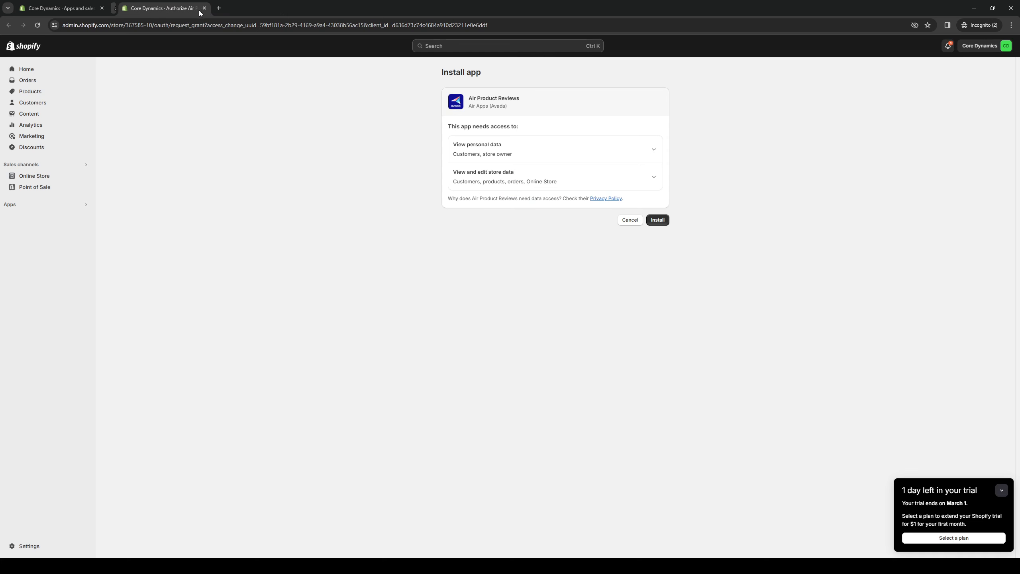
click(661, 222)
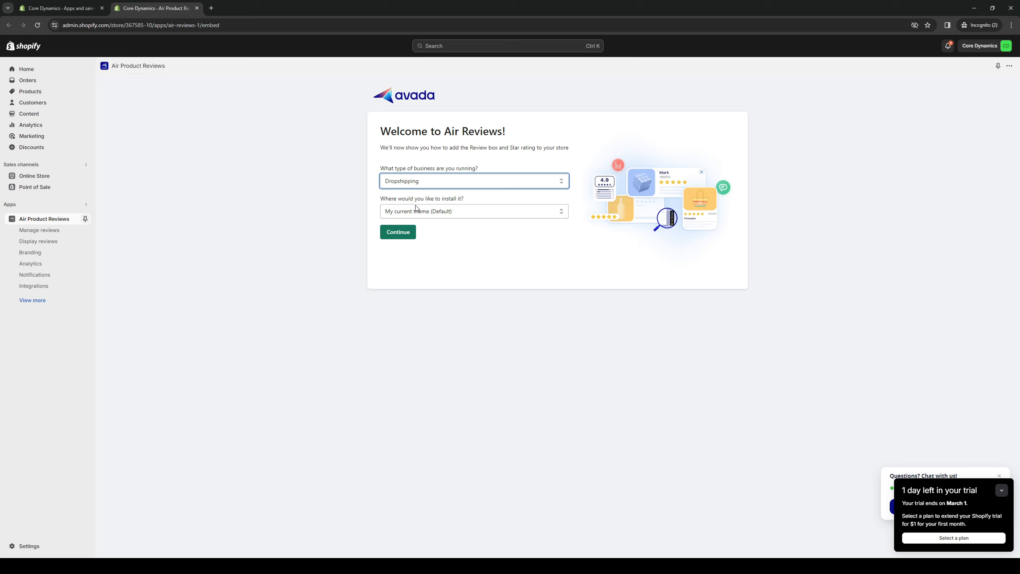
Set the business type to Retailer and the installation theme to Spotlight, and continue the Air Reviews setup.
key(Down)
click(406, 217)
click(436, 214)
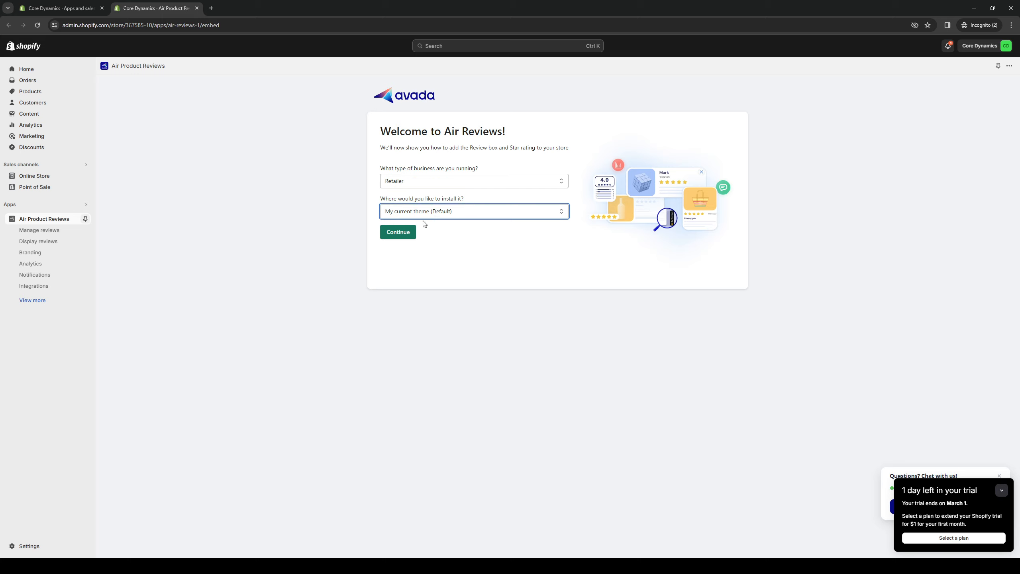
click(407, 232)
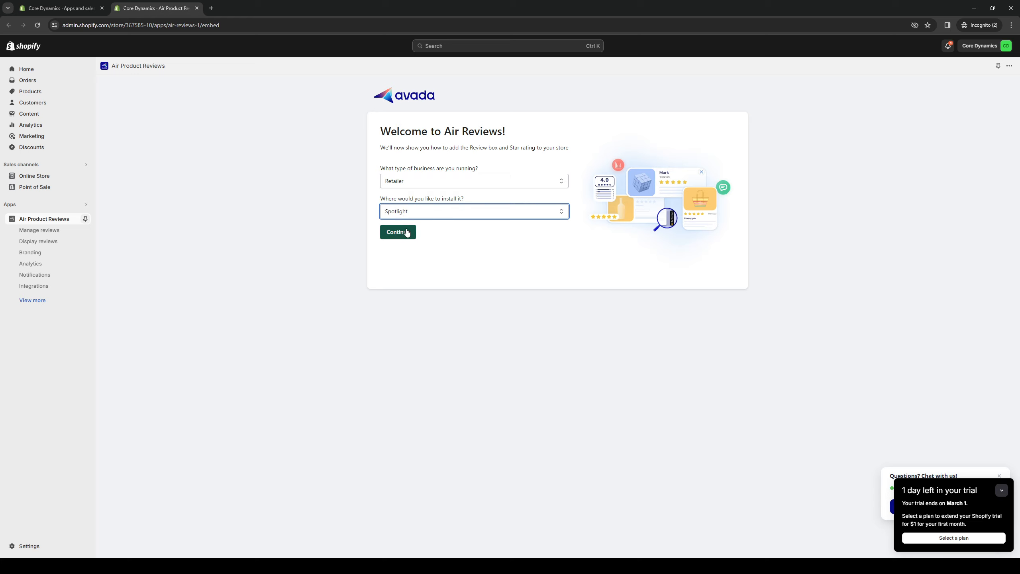
click(407, 236)
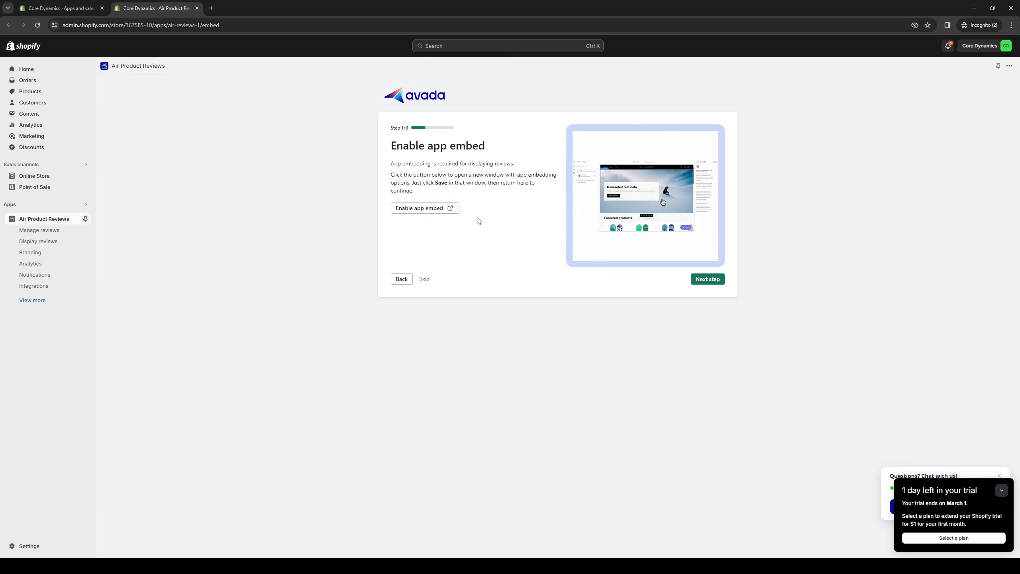
Open the Air Reviews app embed in the Spotlight theme editor, return to the setup and postpone the embed's installation.
click(423, 208)
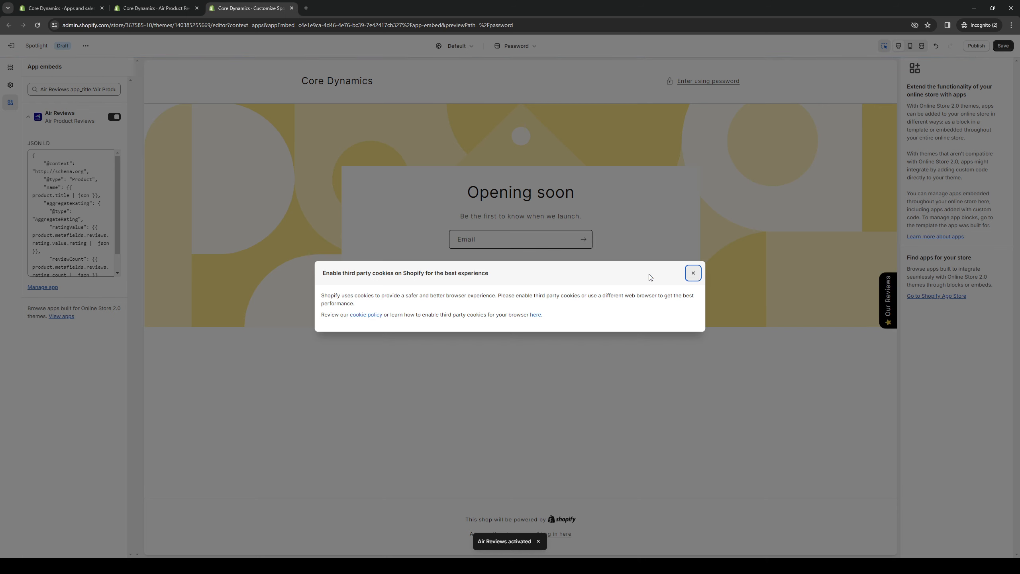
click(155, 8)
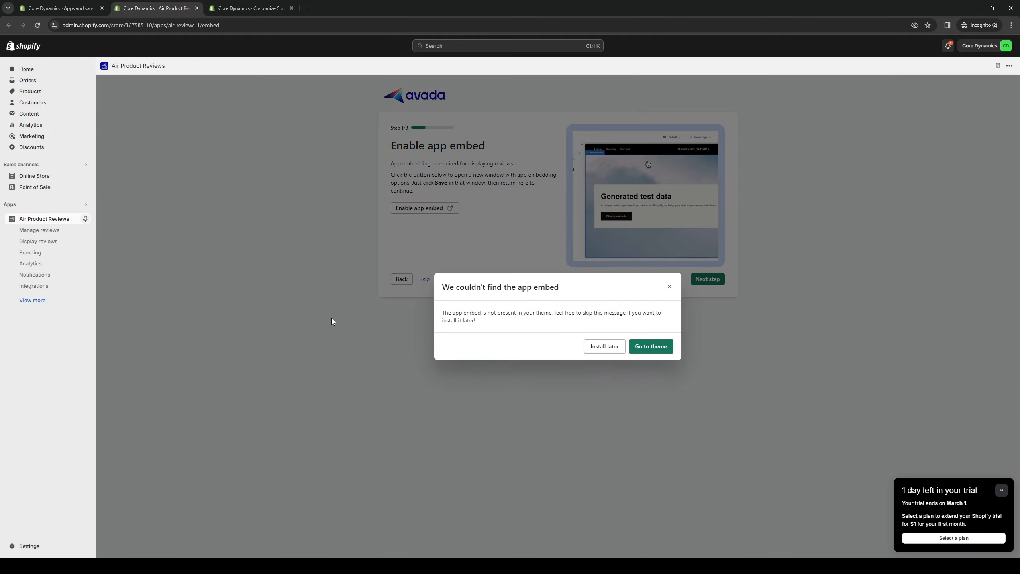
click(588, 345)
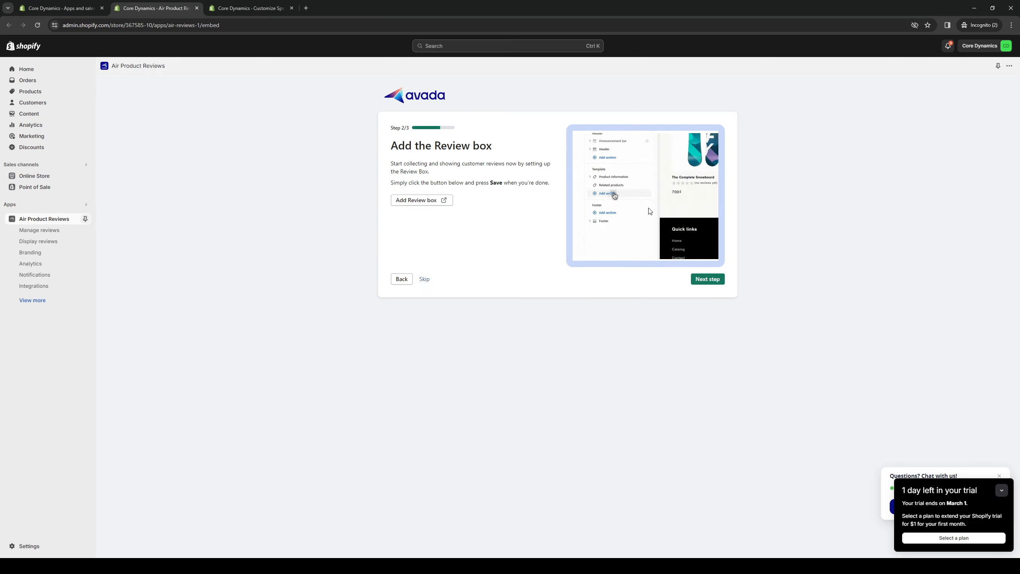
Postpone adding the Review box and Star rating, and finish the setup with the Free plan.
click(708, 279)
click(714, 279)
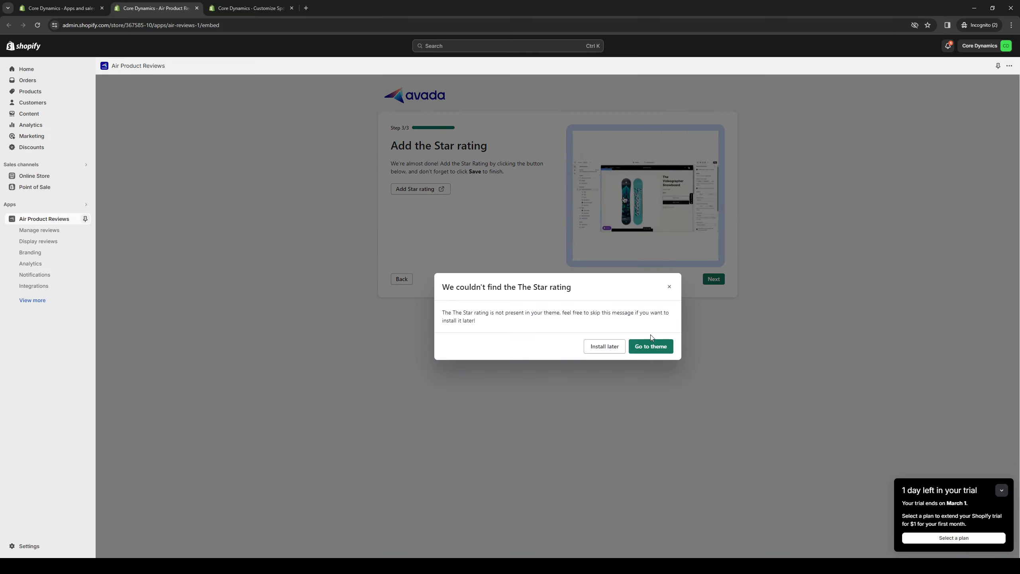
click(613, 349)
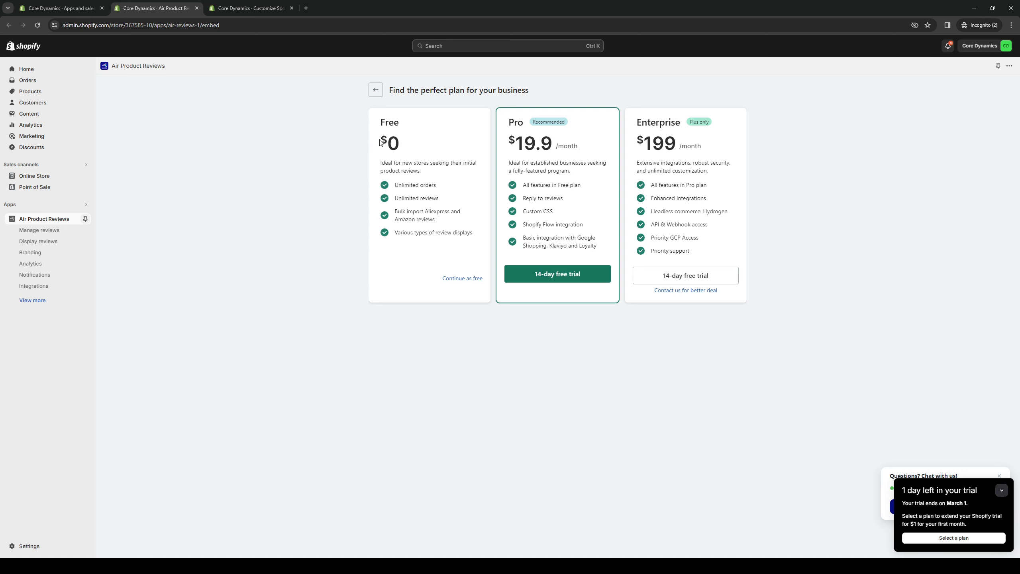
click(463, 278)
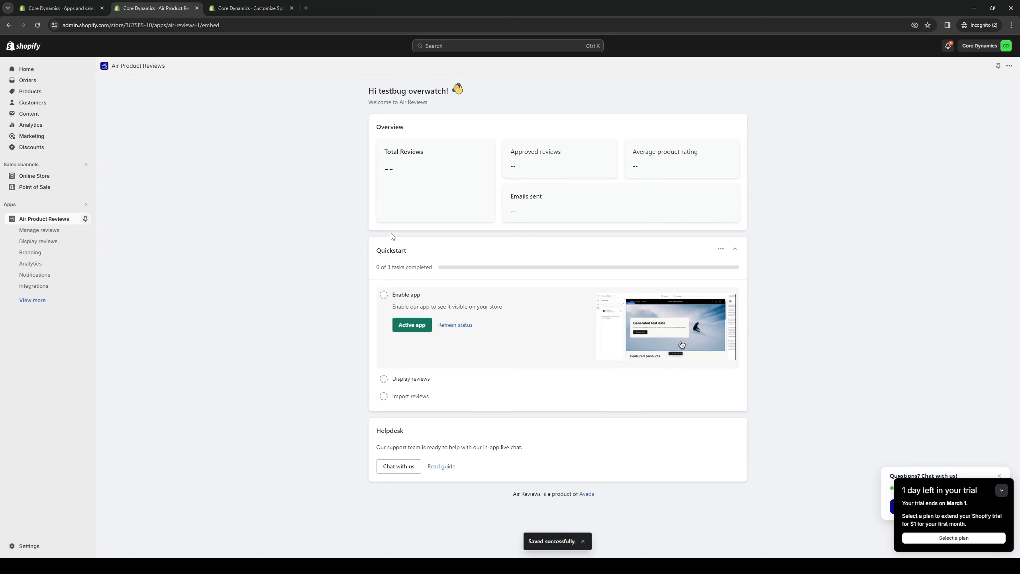